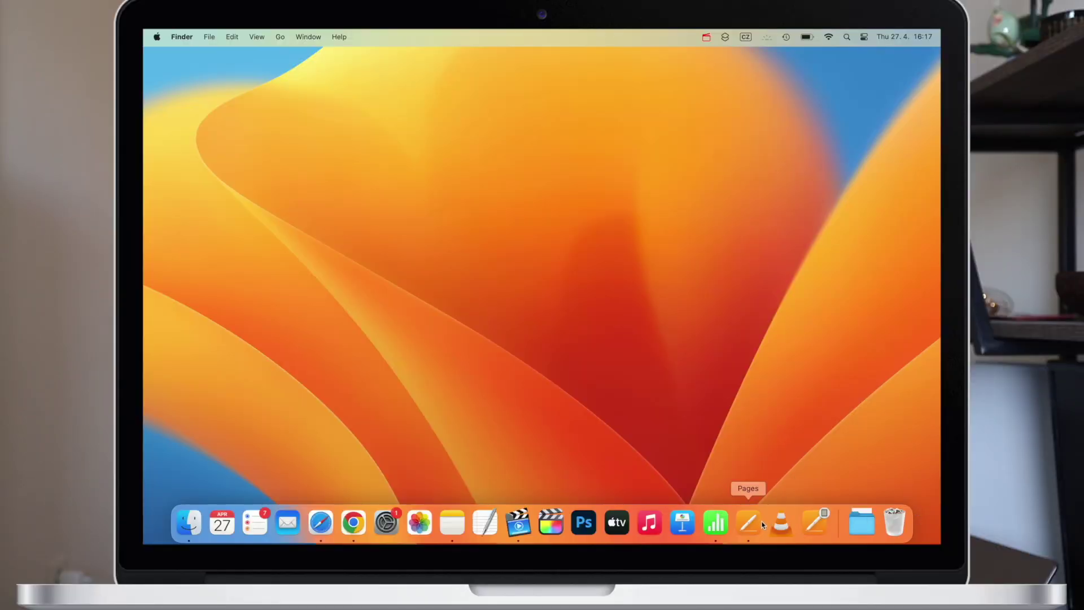
- Bring the Pages Emoji document to the front, ready for the emoji picker
left_click(762, 525)
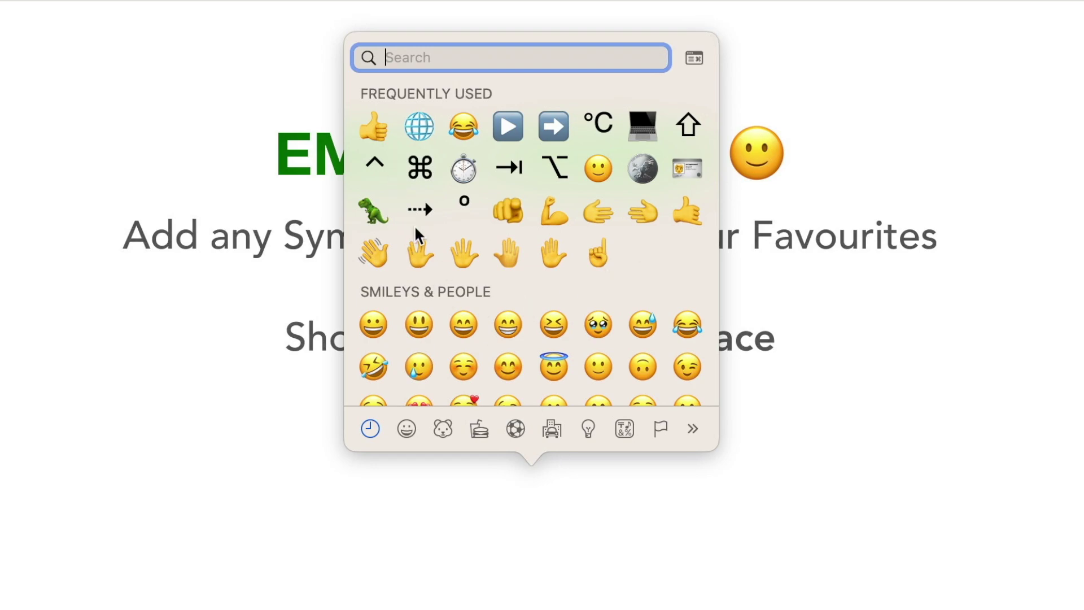
scroll(539, 308, "down", 5)
scroll(537, 297, "down", 10)
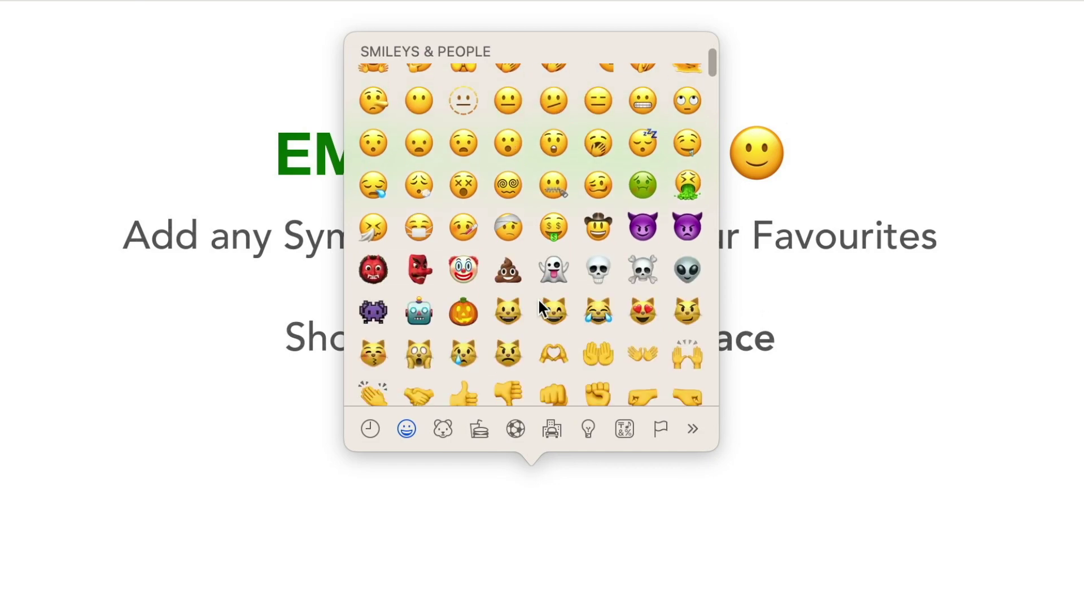
left_click(443, 429)
left_click(480, 428)
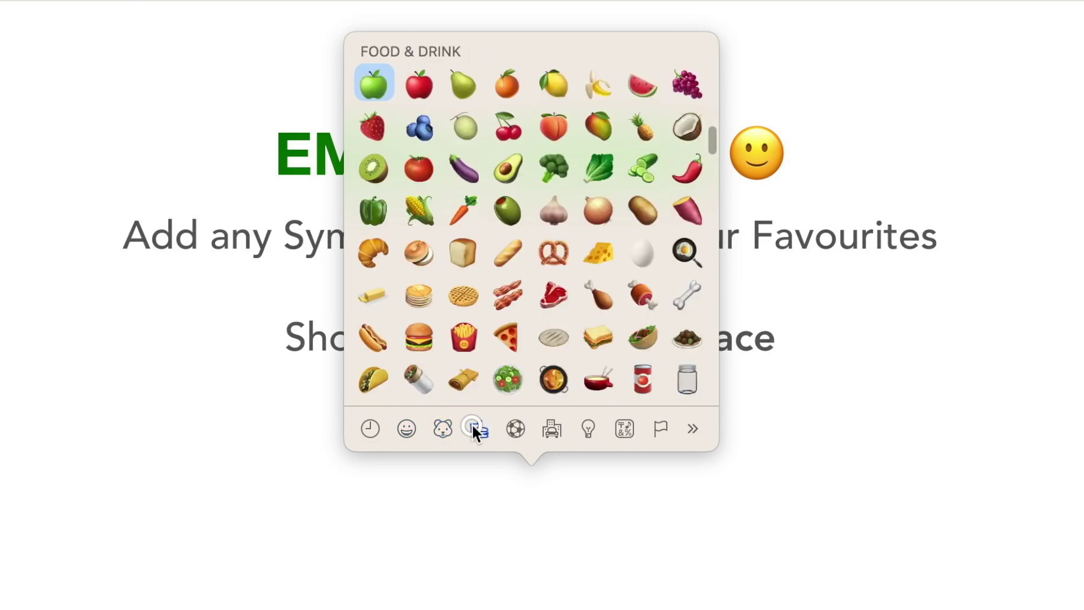
left_click(516, 429)
scroll(470, 228, "up", 15)
scroll(470, 229, "up", 10)
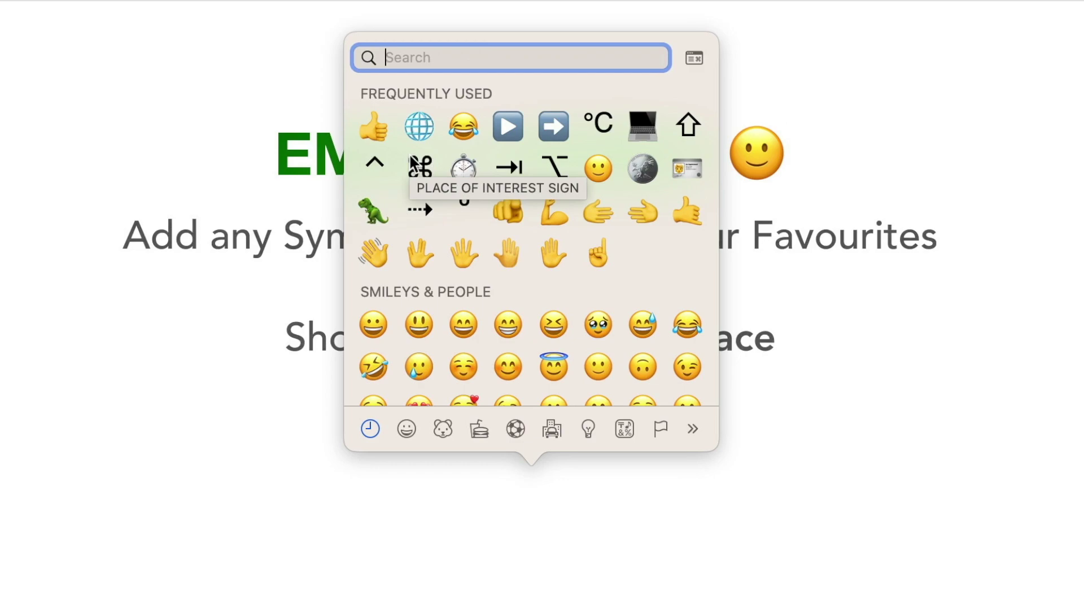
- Expand to the full character window, browse Arrows, Bullets & Stars and Latin, and select face with tears of joy
left_click(694, 58)
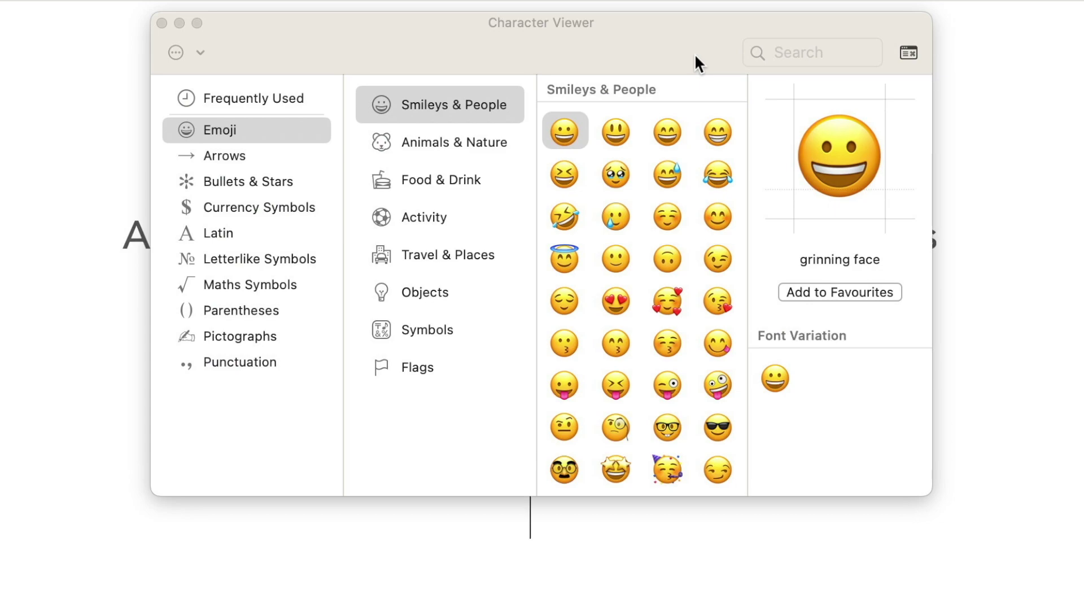
left_click(229, 155)
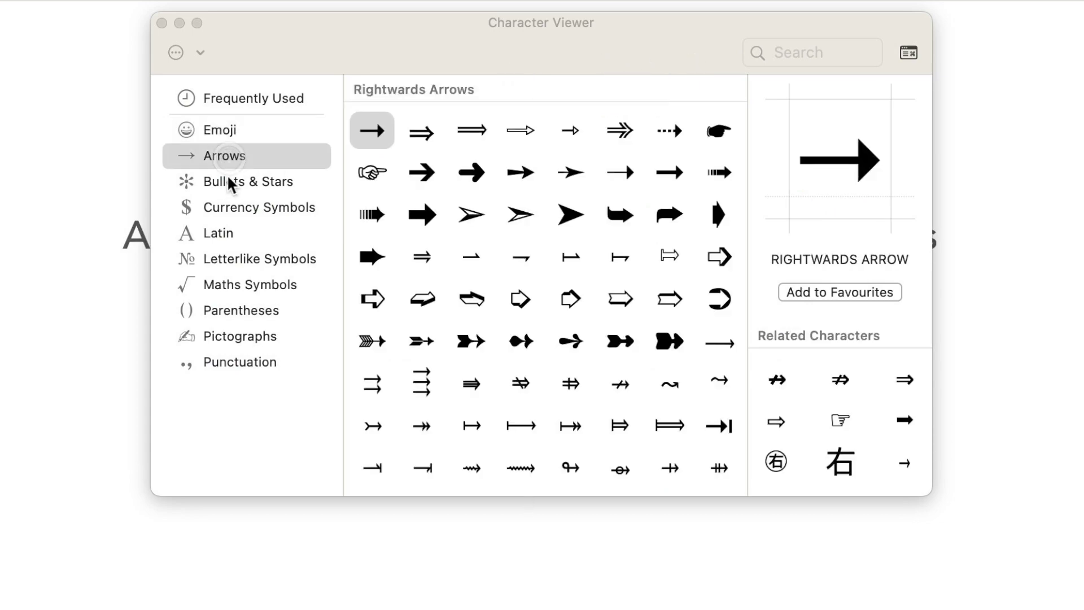
left_click(227, 181)
left_click(226, 227)
left_click(217, 131)
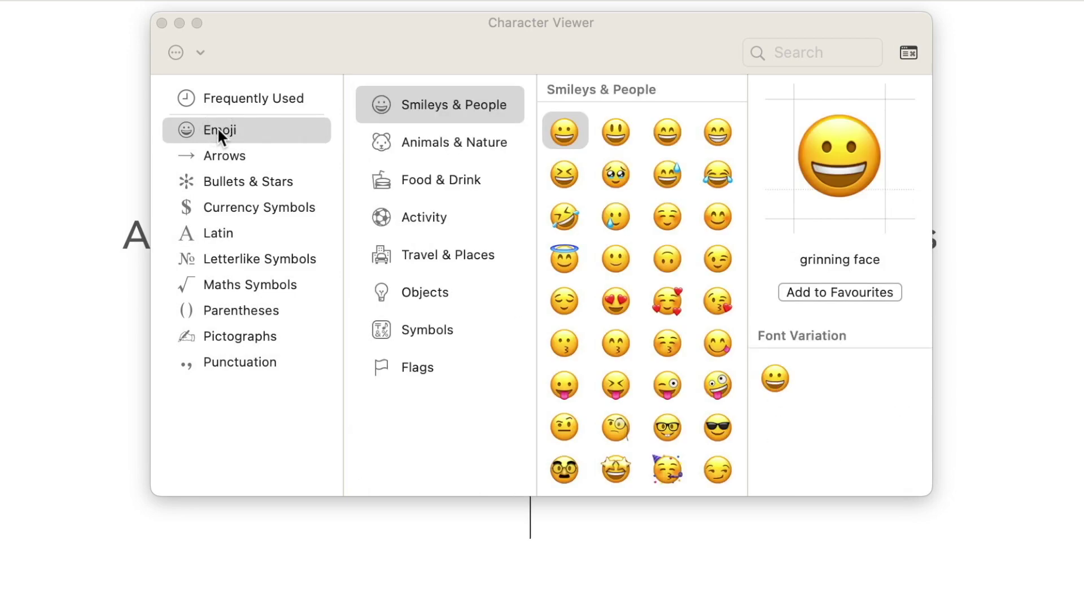
left_click(713, 174)
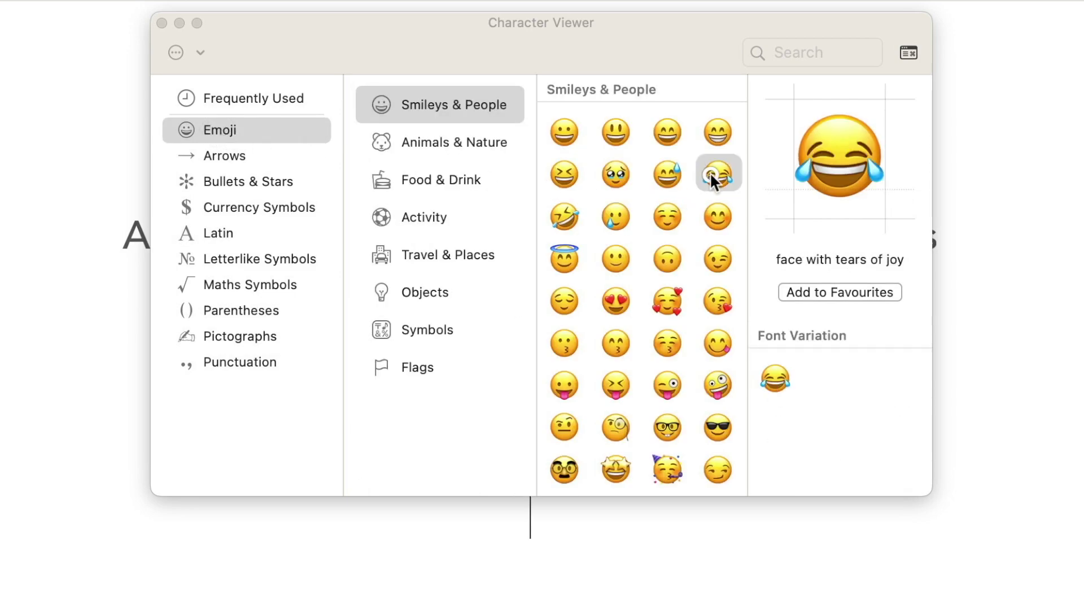
- Favourite face with tears of joy, recheck the compact picker, then favourite smiling face with smiling eyes
left_click(854, 296)
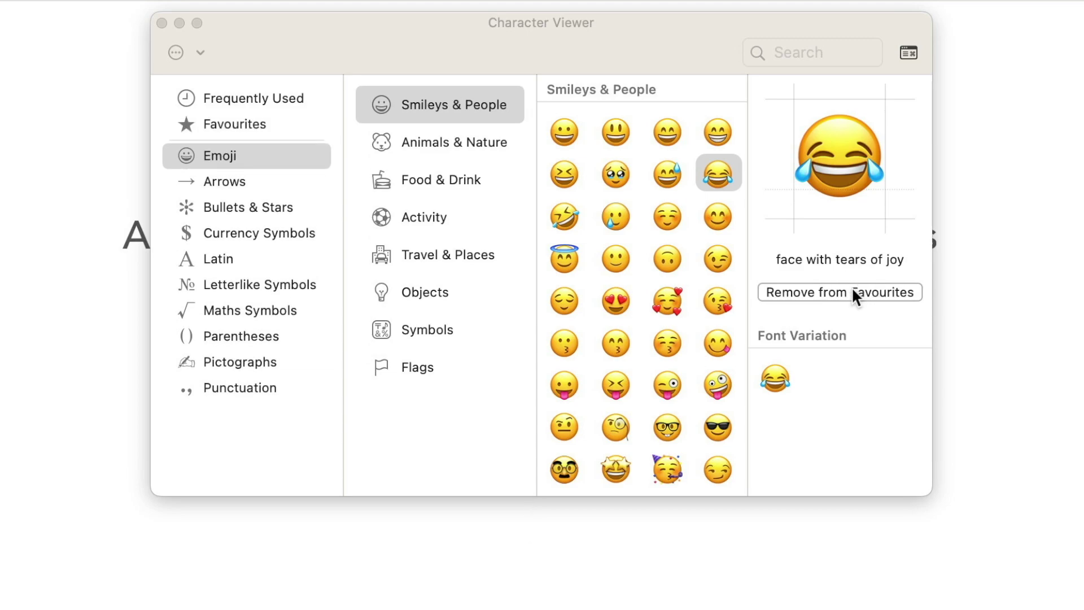
left_click(907, 52)
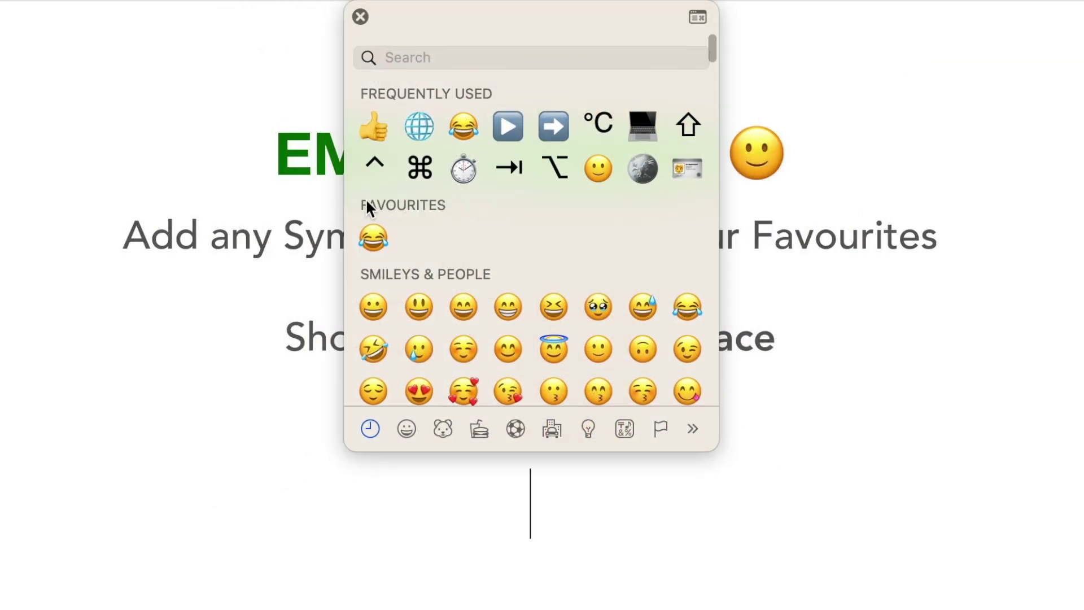
left_click(698, 18)
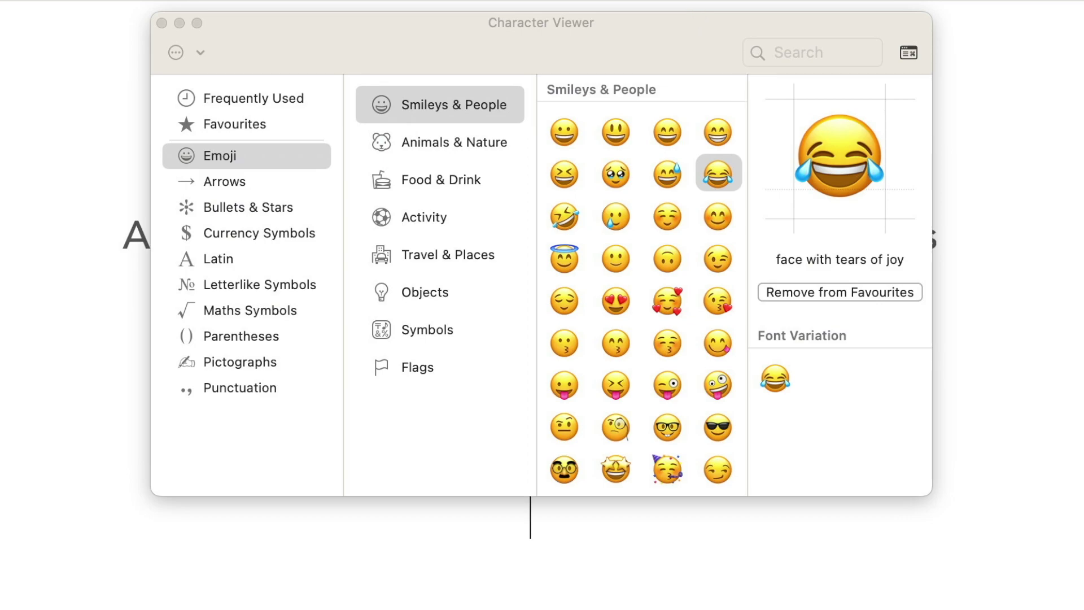
scroll(612, 268, "down", 5)
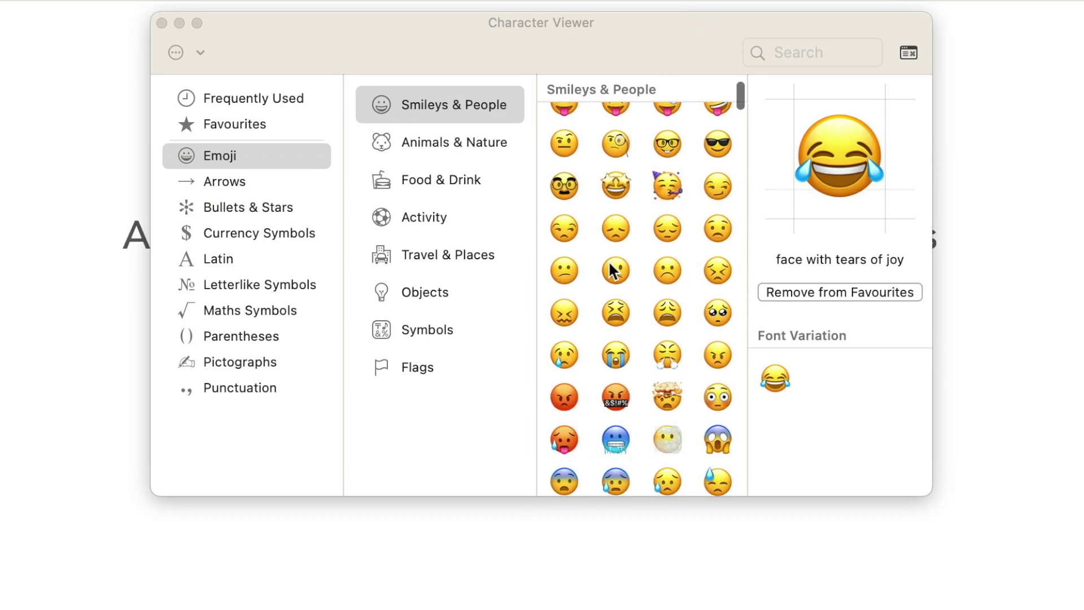
scroll(612, 268, "up", 5)
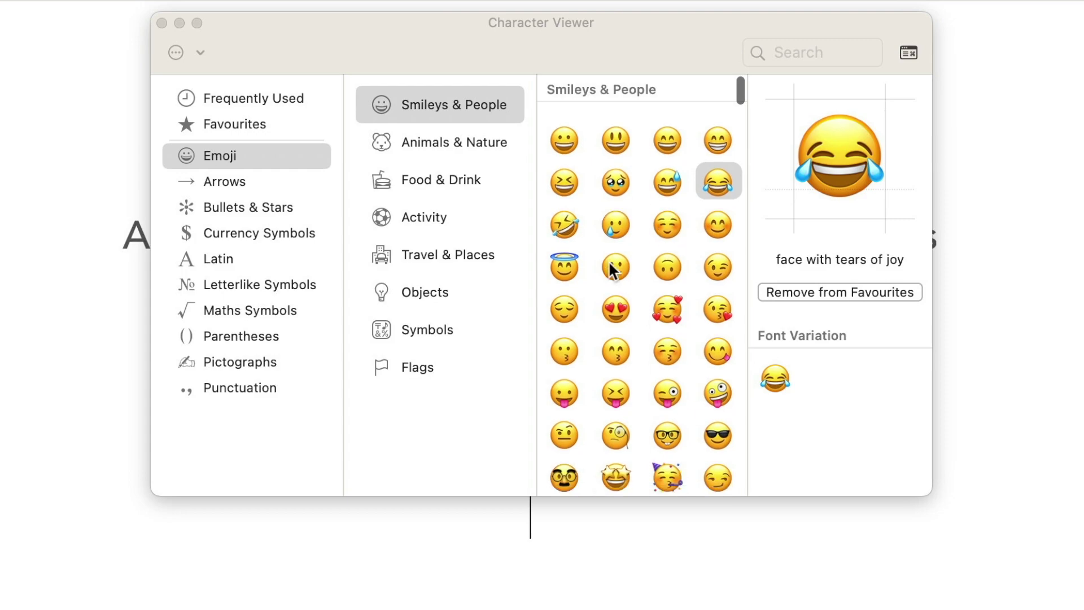
left_click(718, 219)
left_click(805, 307)
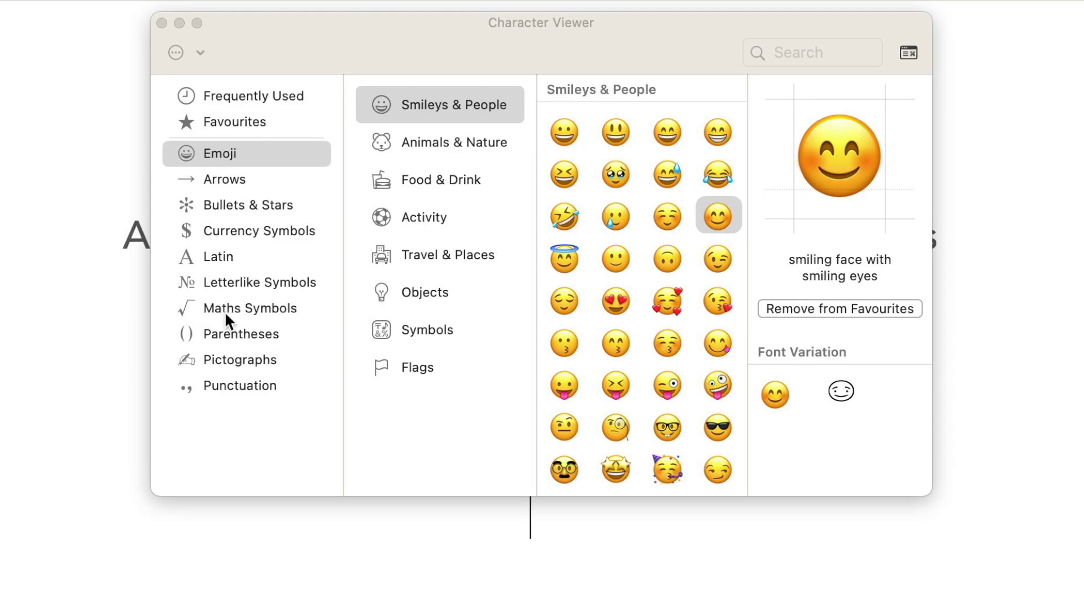
- Add the plus-minus sign from Maths Symbols to Favourites
left_click(239, 309)
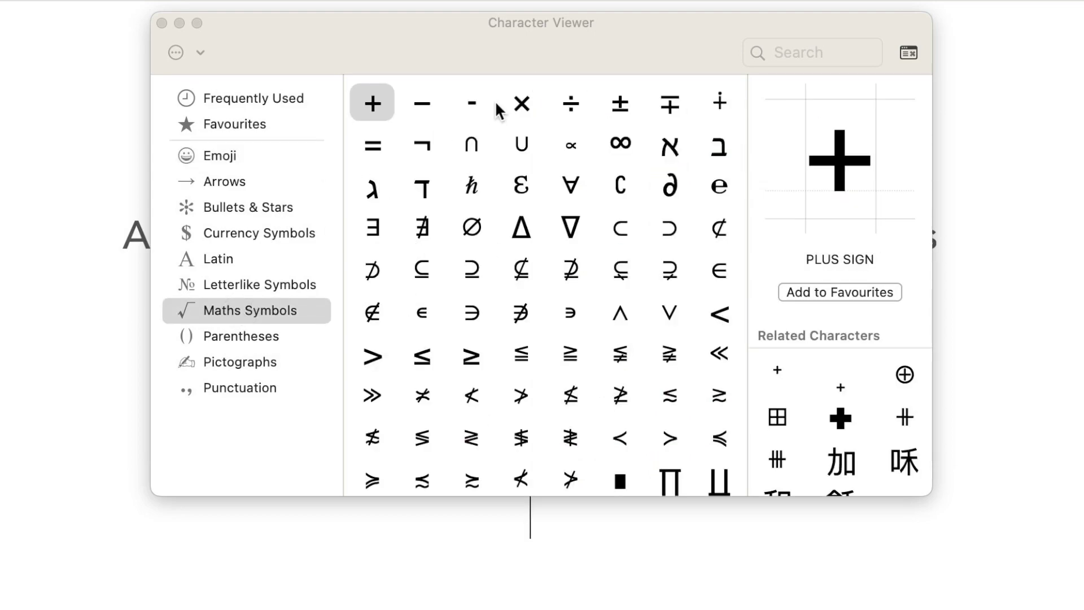
left_click(620, 104)
left_click(817, 291)
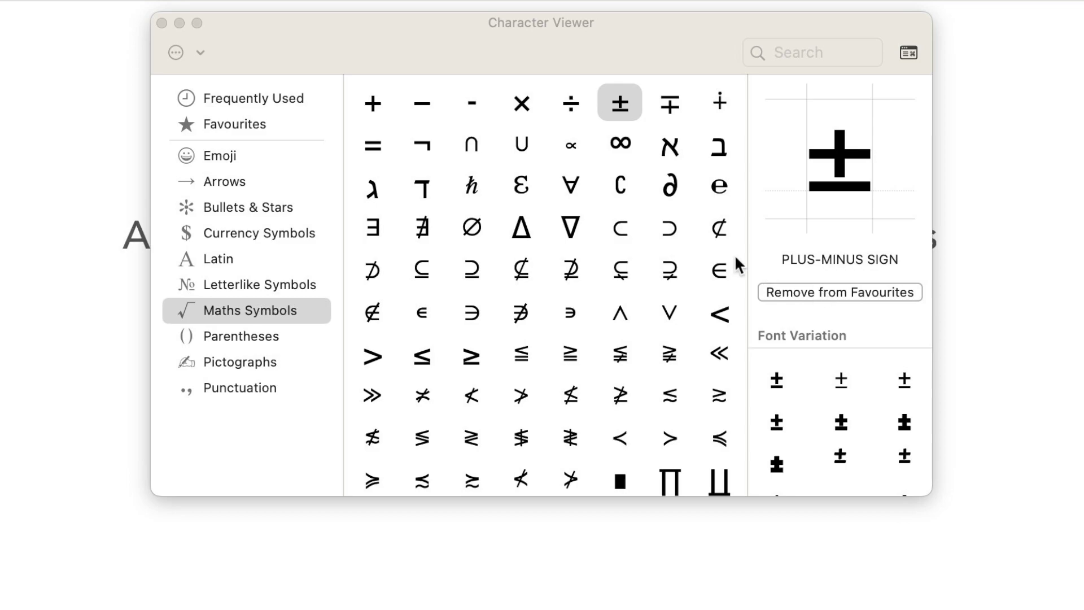
- Enable Technical Symbols in the customised category list and show its characters
left_click(194, 52)
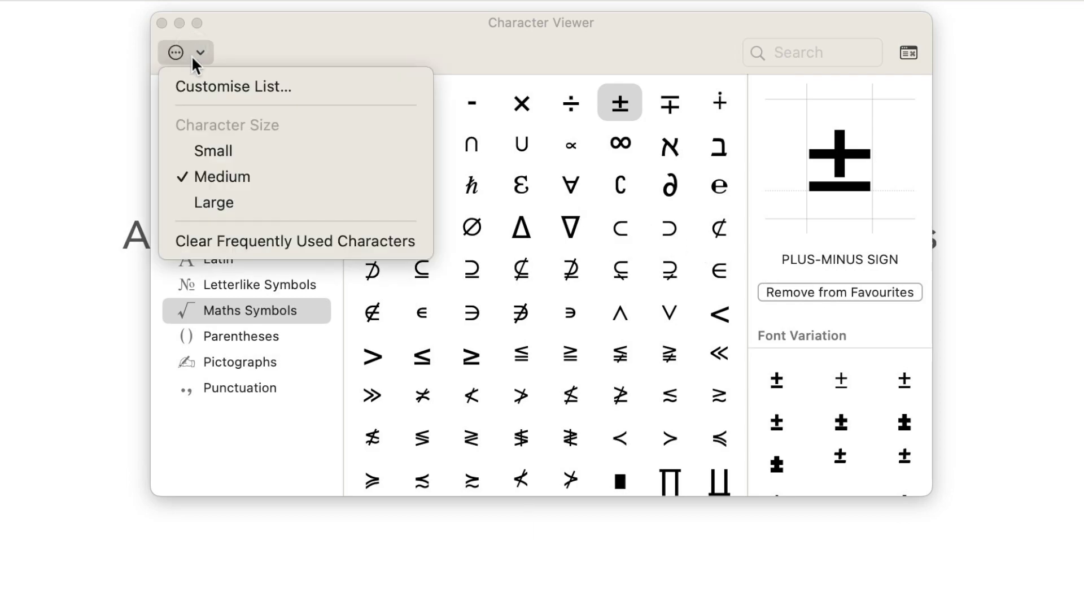
left_click(193, 84)
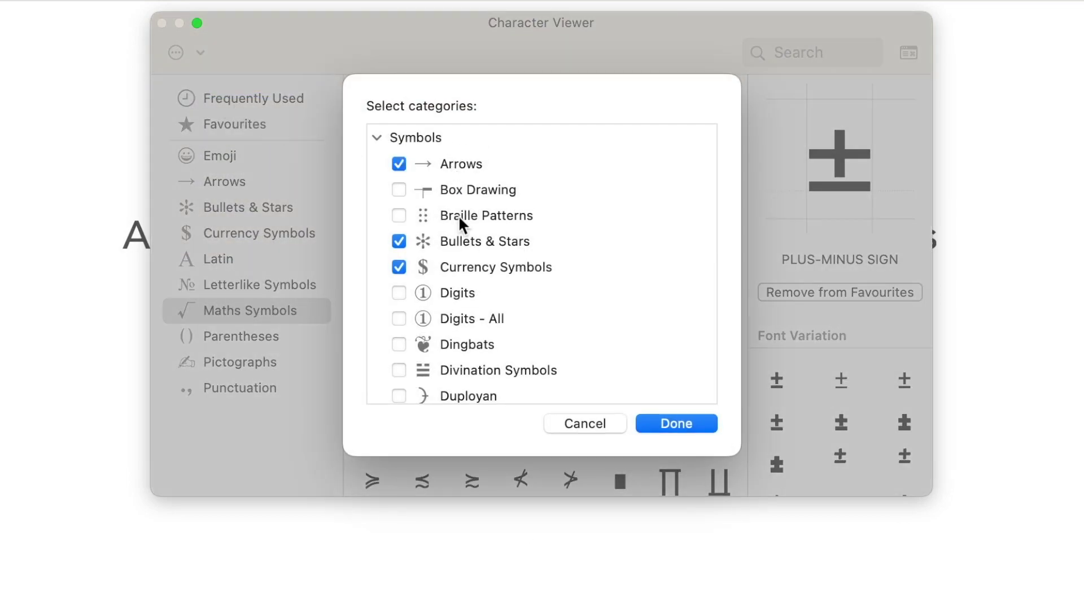
scroll(455, 364, "down", 15)
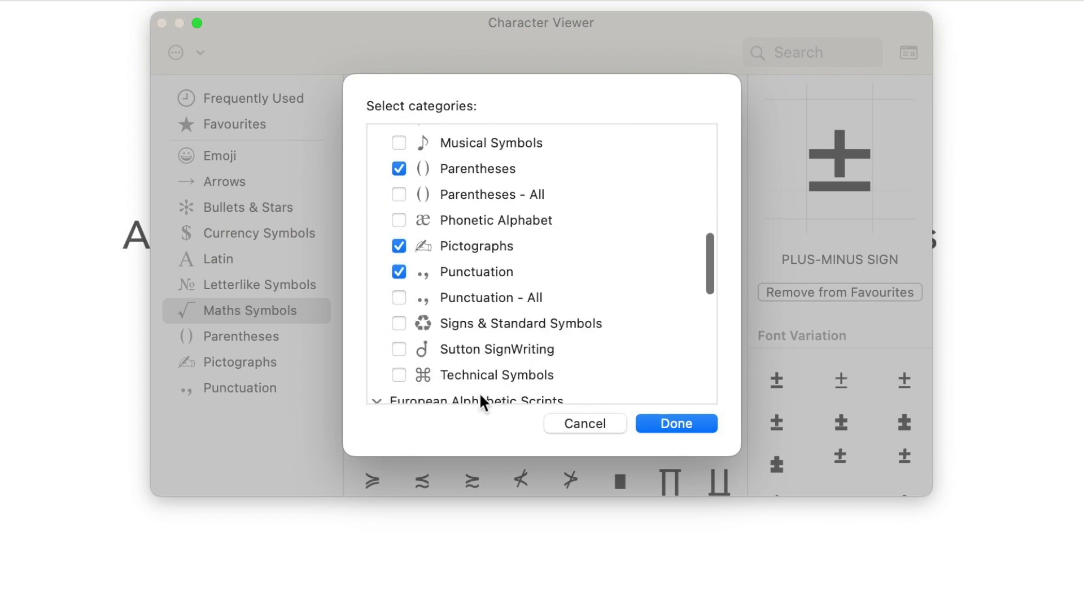
left_click(399, 375)
left_click(662, 420)
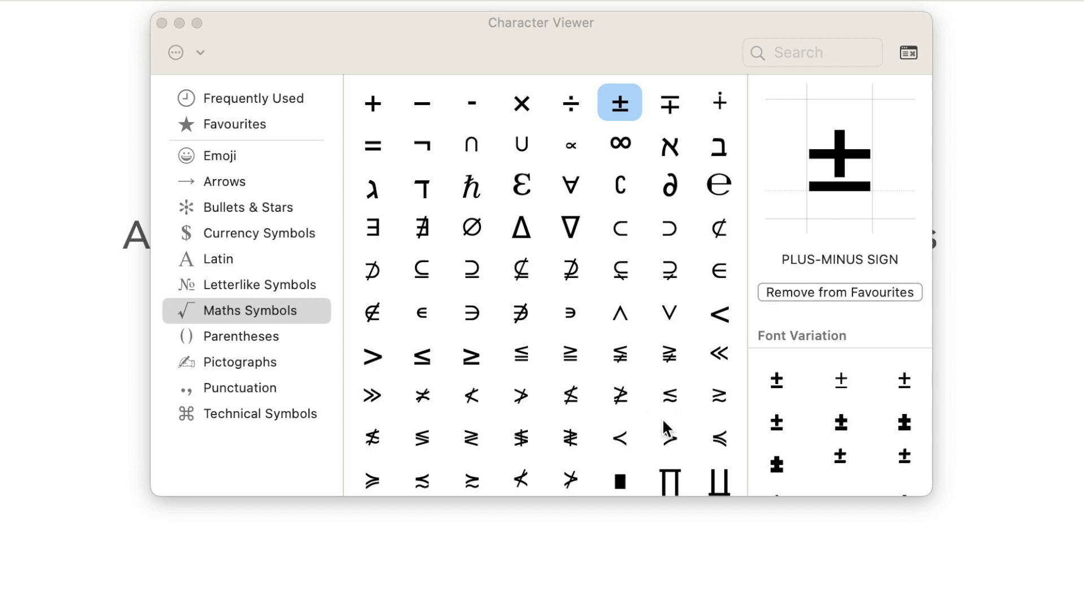
left_click(232, 413)
- Add ⌘, ⌥, ^ and ⇧ to Favourites, then view the Favourites collection
left_click(795, 308)
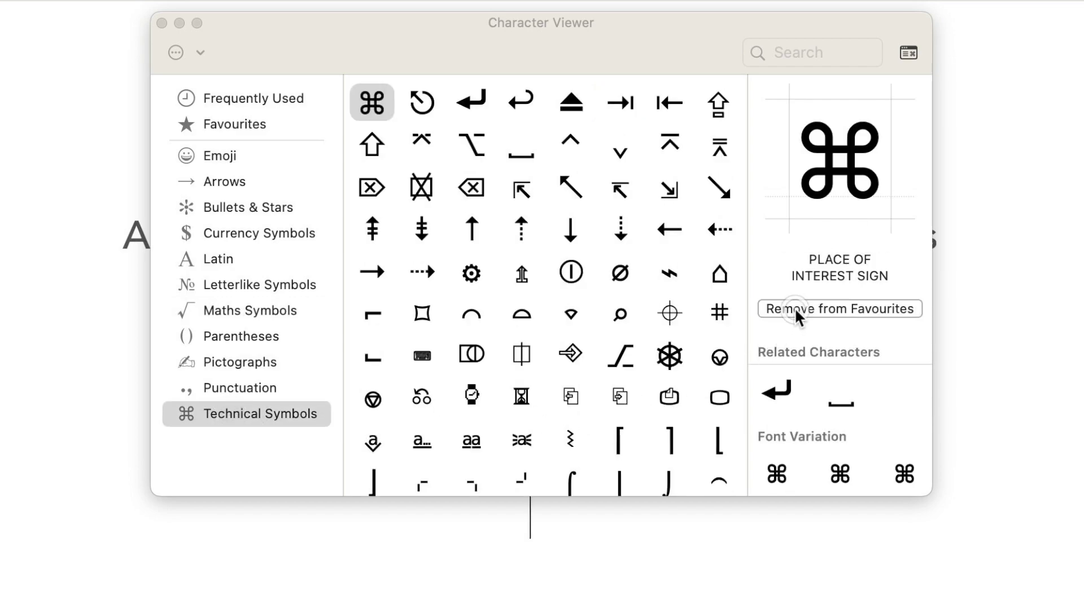
left_click(471, 144)
left_click(828, 292)
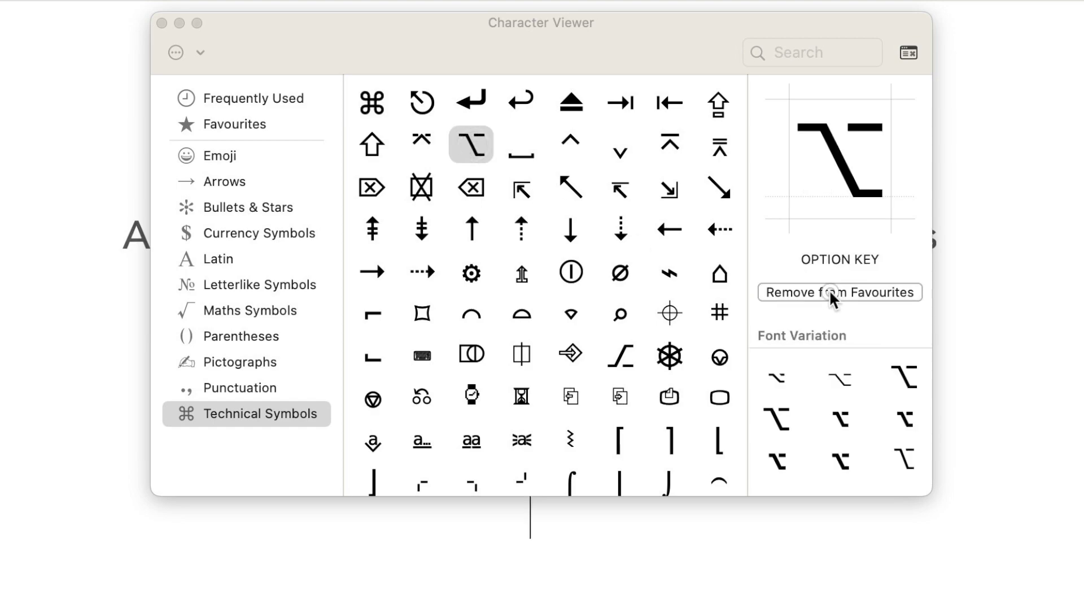
left_click(570, 146)
left_click(846, 290)
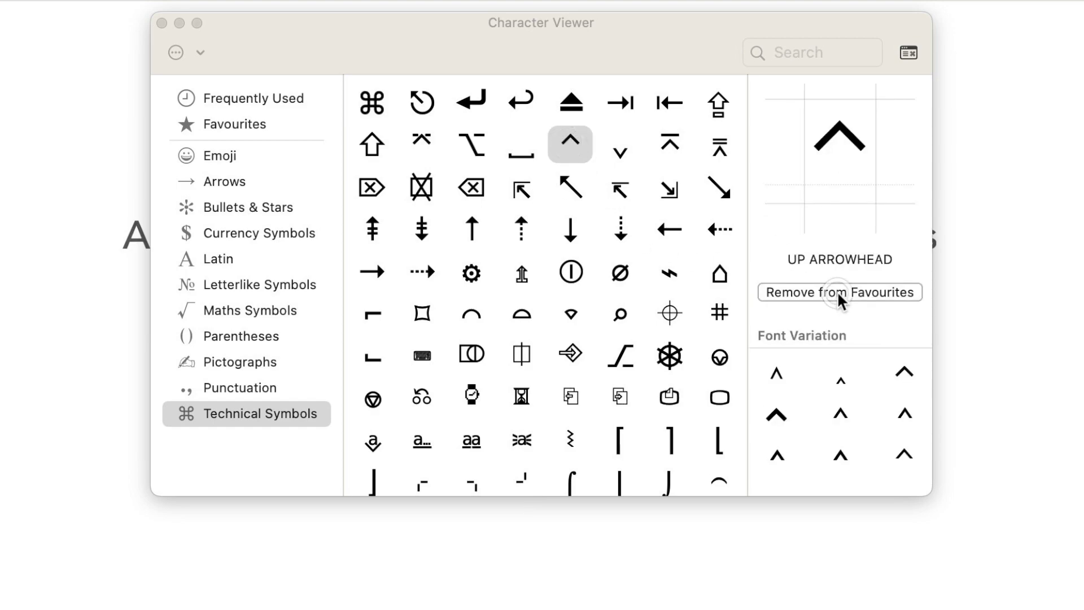
left_click(373, 146)
left_click(815, 308)
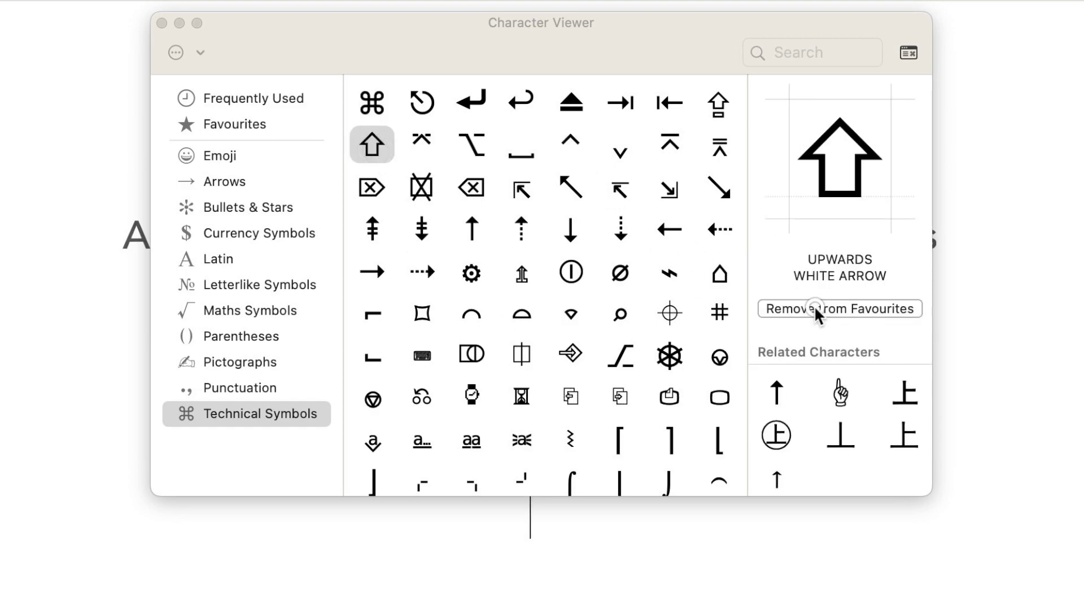
left_click(237, 125)
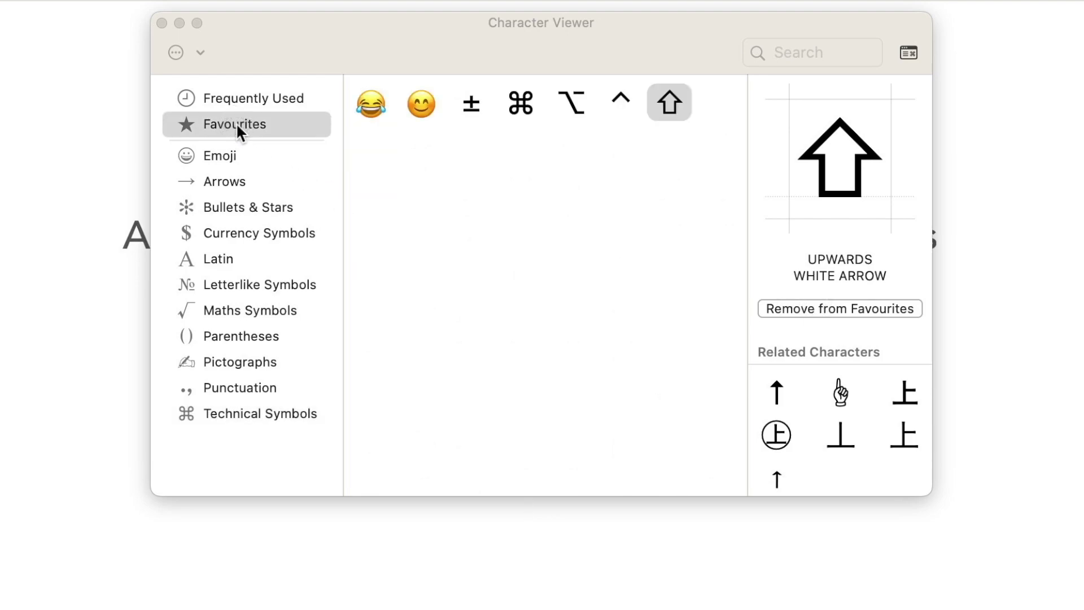
- Remove ± from Favourites and drag ^ then ⌘ to the end, giving 😂 😊 ⌥ ⇧ ^ ⌘
left_click(474, 110)
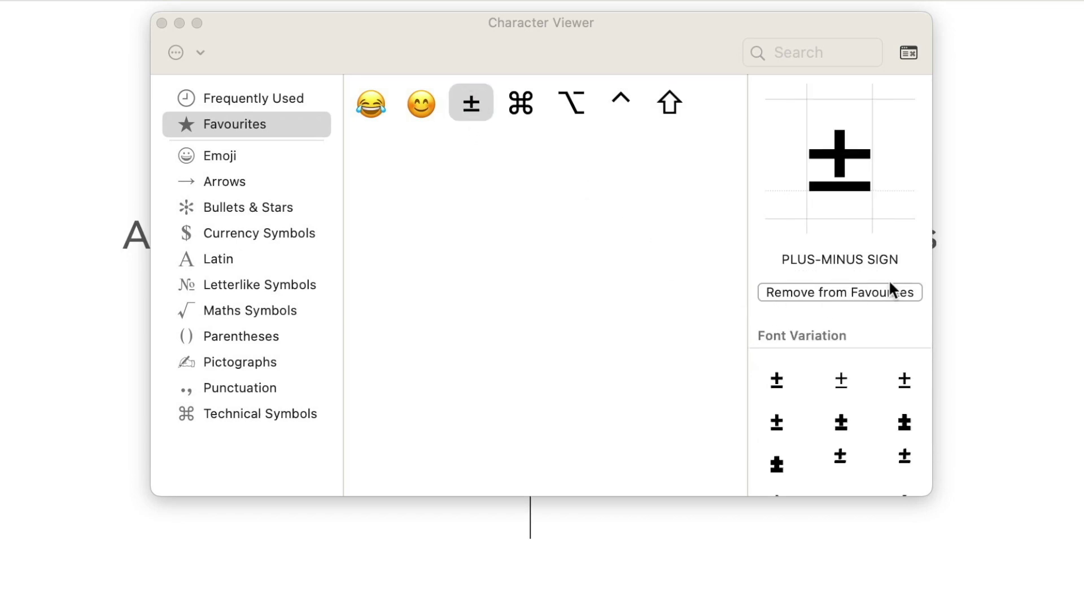
left_click(819, 289)
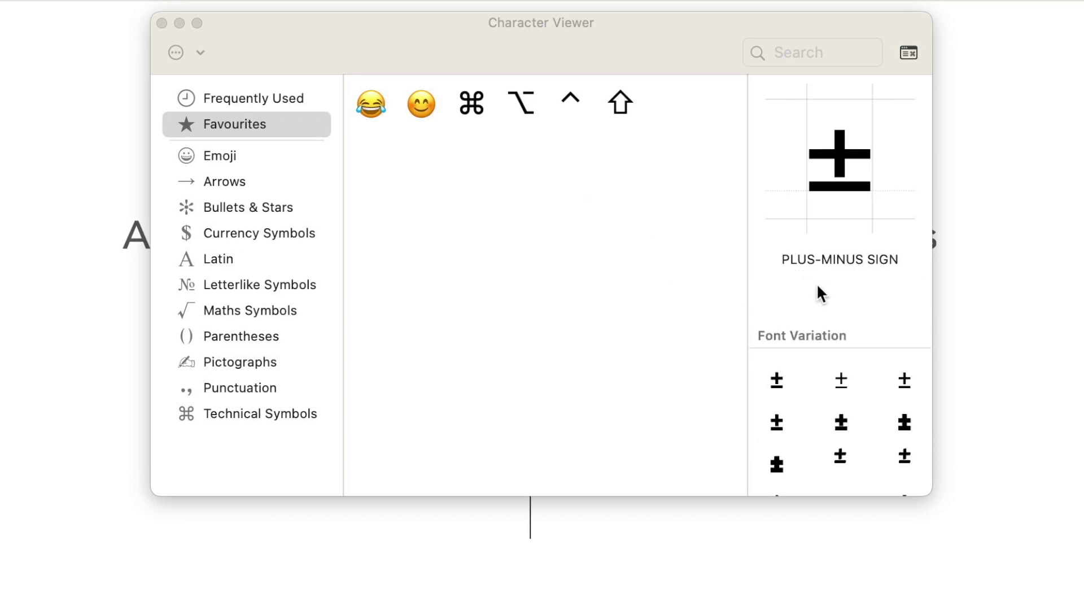
left_click_drag(570, 93, 639, 99)
left_click_drag(473, 105, 637, 111)
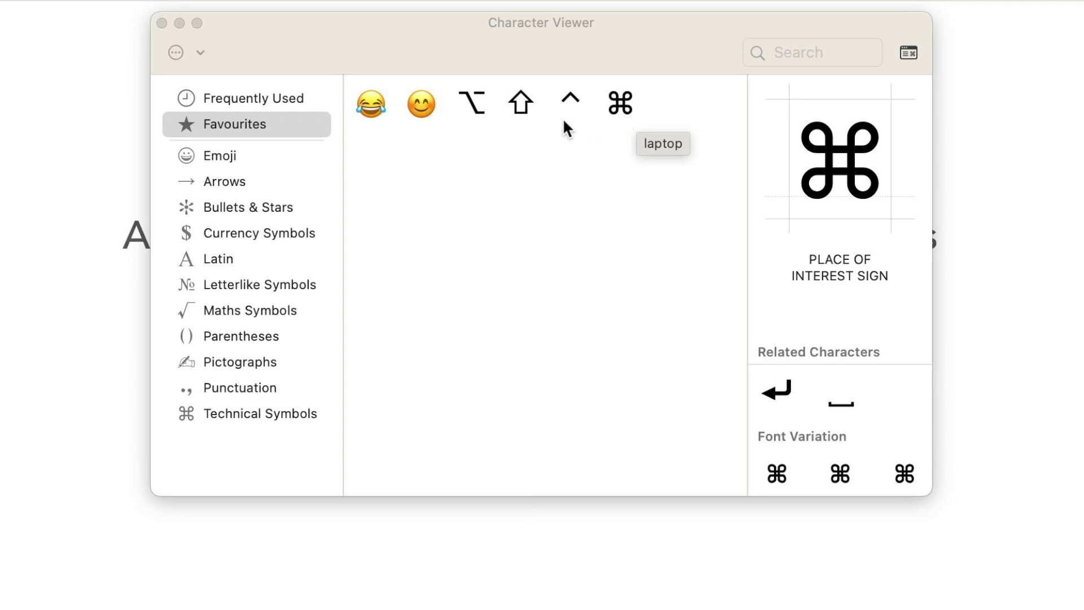
- Finish the Pages line as ⌘ + ^ 😂 from the compact picker's Favourites, then close the document
left_click(909, 51)
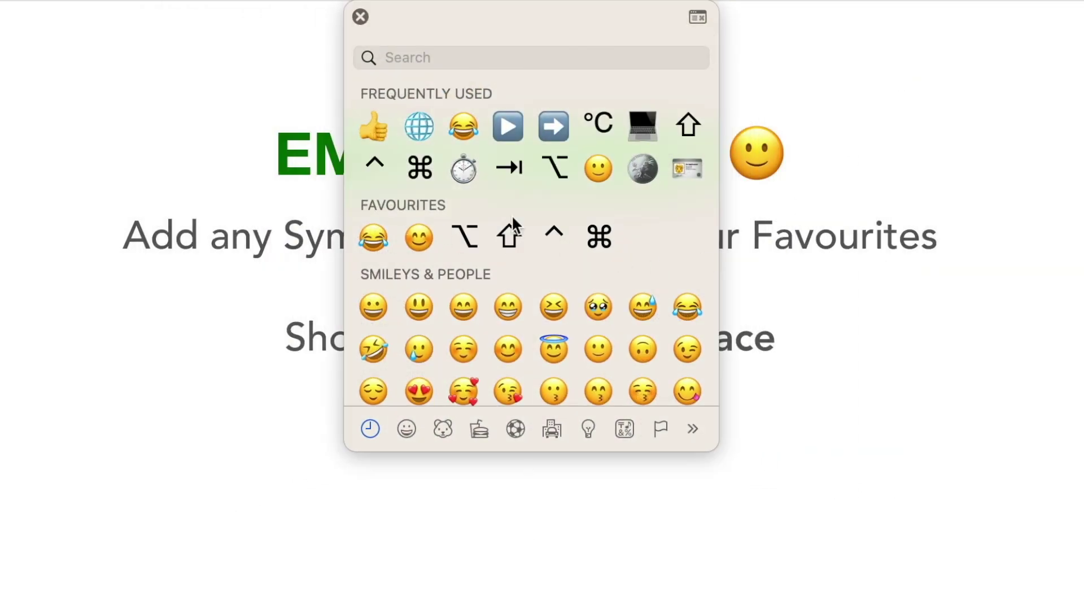
type("+")
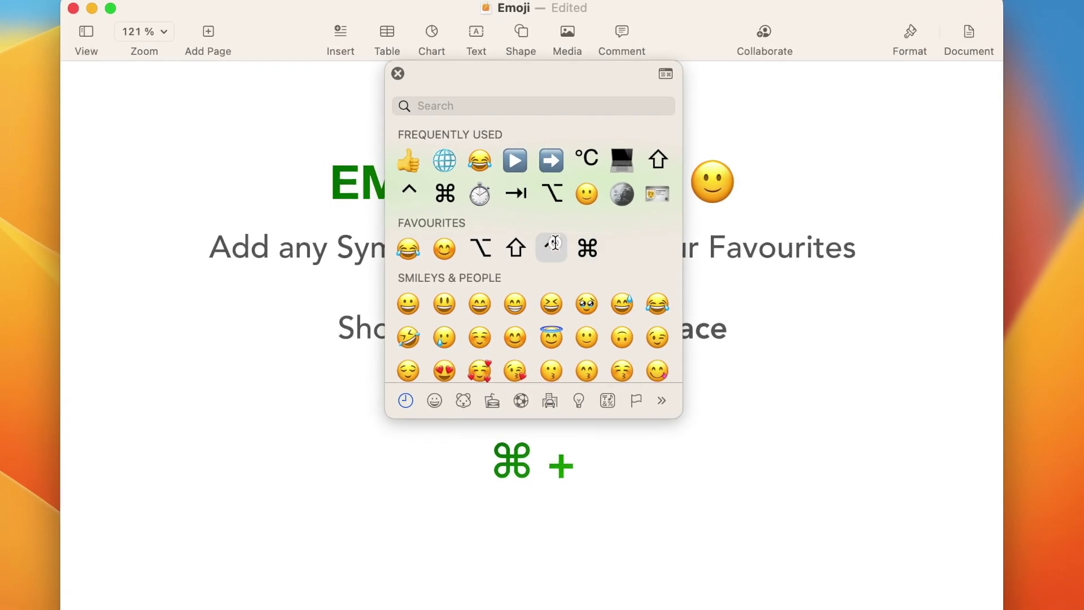
left_click(552, 242)
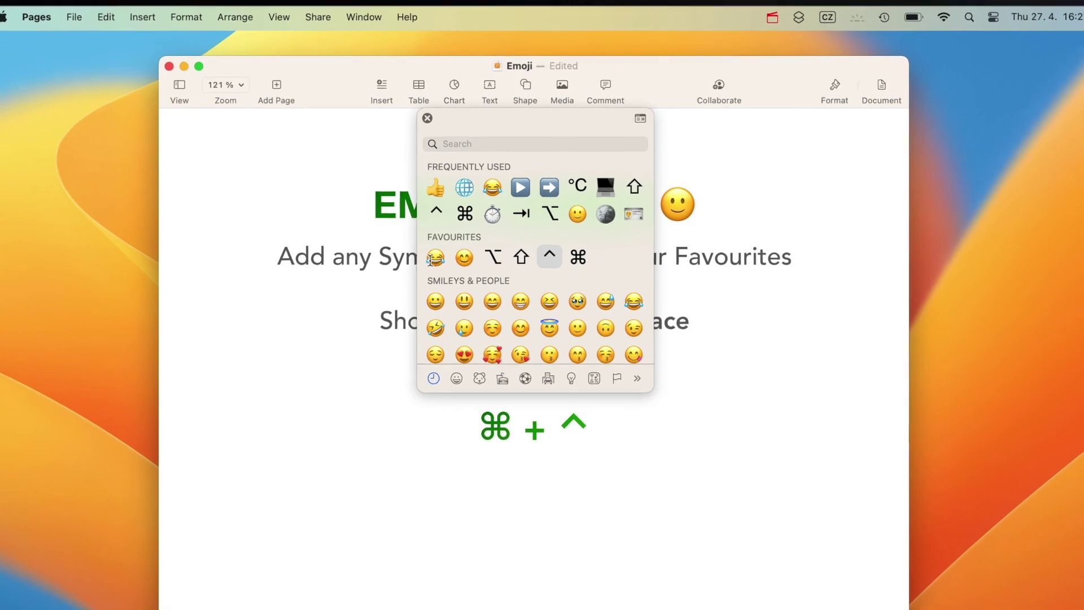
left_click(422, 252)
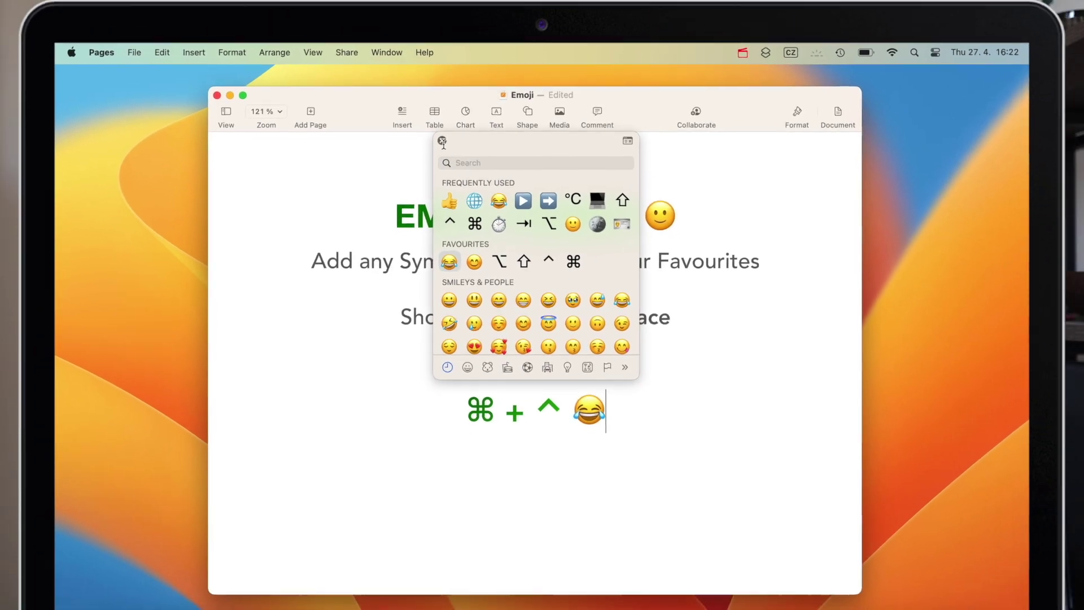
left_click(443, 142)
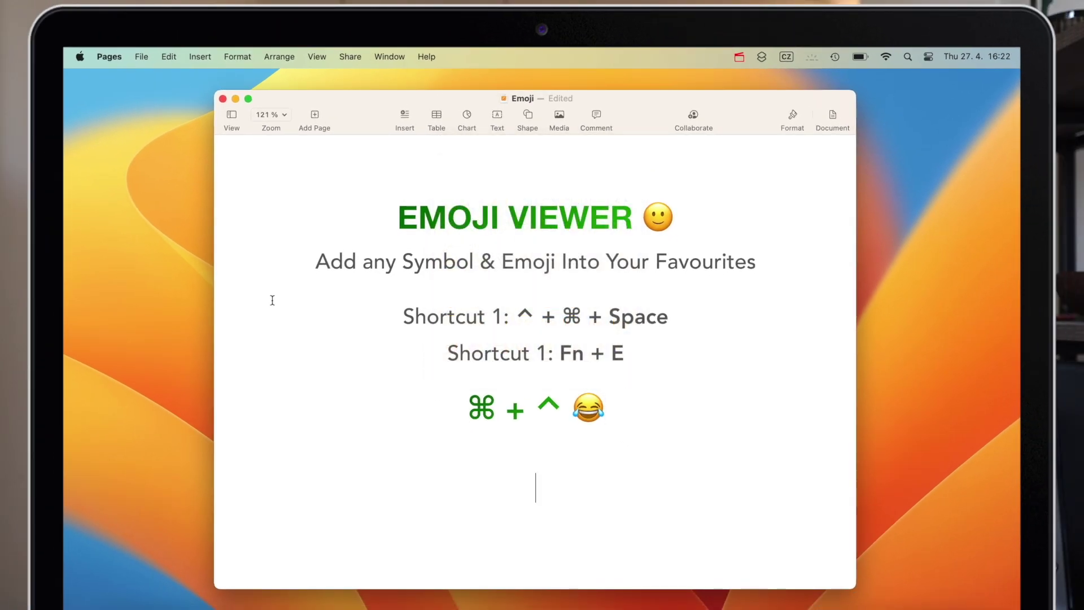
left_click(223, 99)
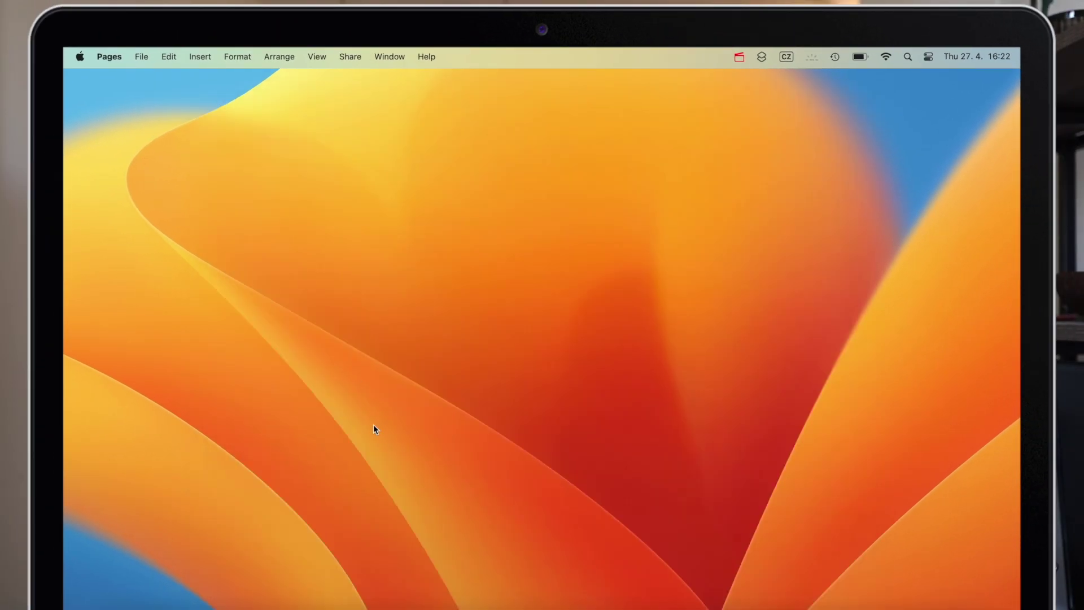
- In Notes, start a new line and insert a favourite emoji from the emoji picker
left_click(450, 608)
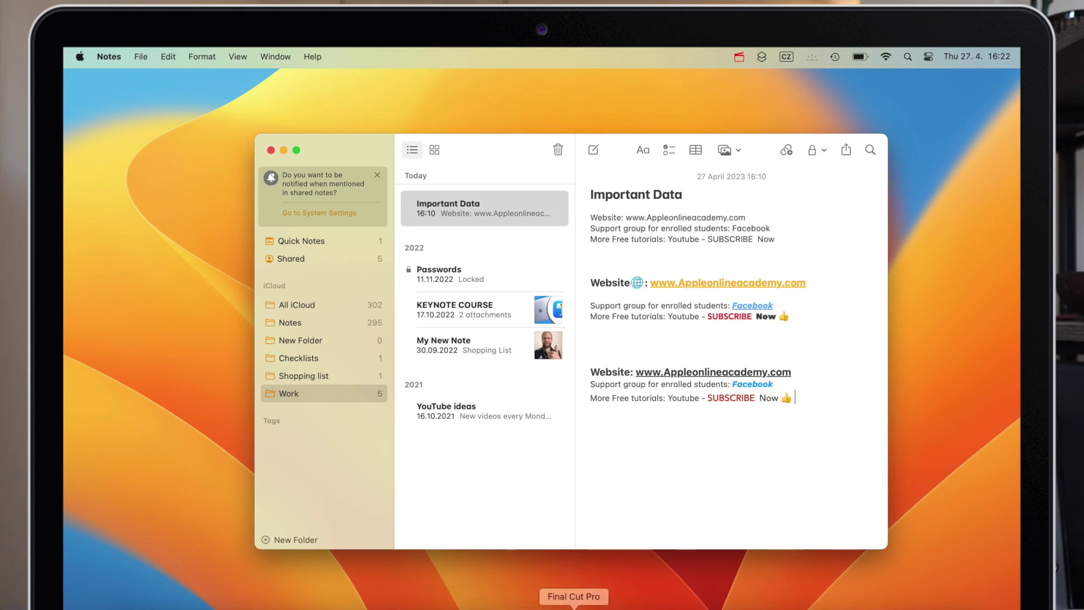
left_click(772, 446)
key("Return")
key("ctrl+super+space")
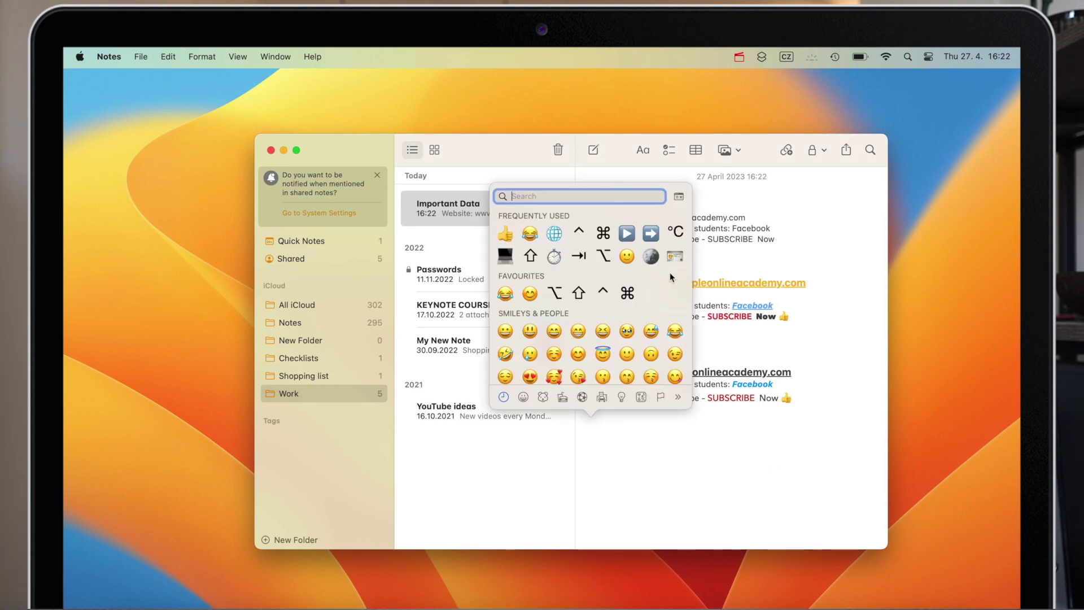
left_click(530, 292)
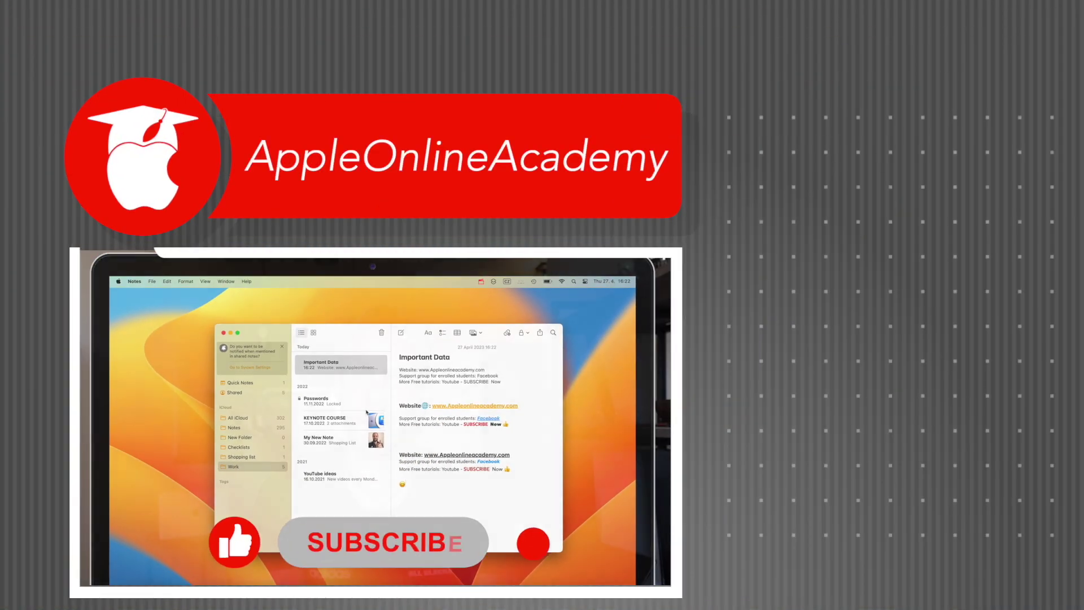